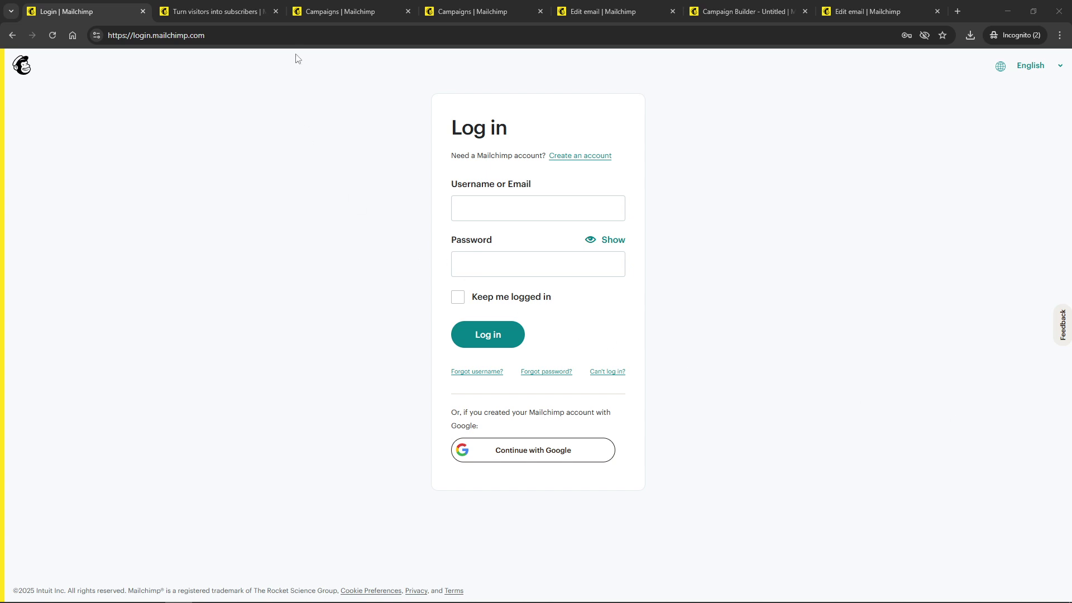
Reach the Mailchimp campaigns list from the browser's open tabs.
left_click(300, 37)
triple_click(300, 37)
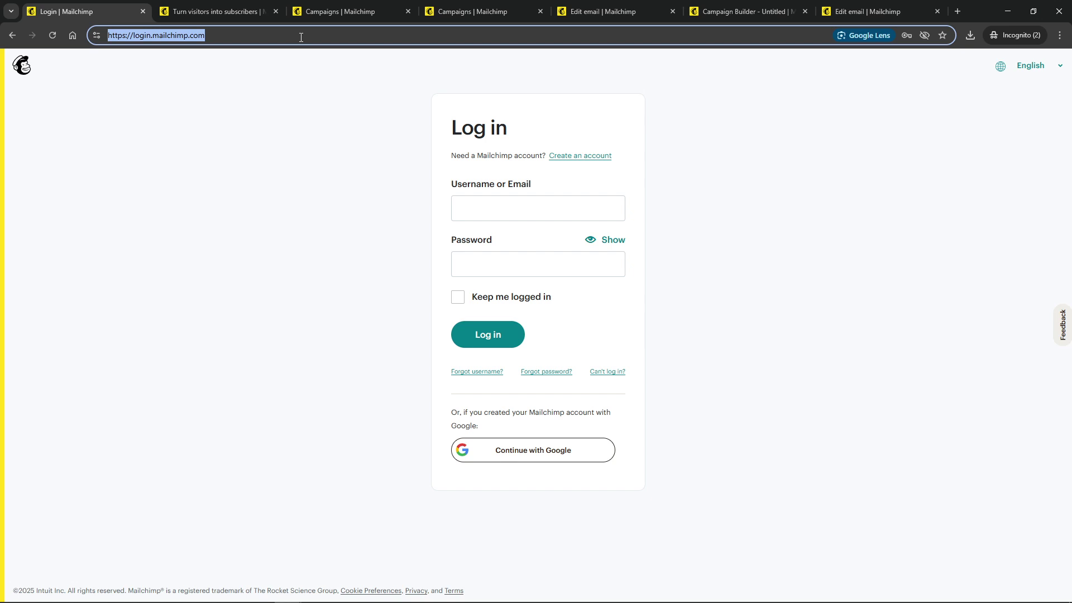
key("ctrl+Tab")
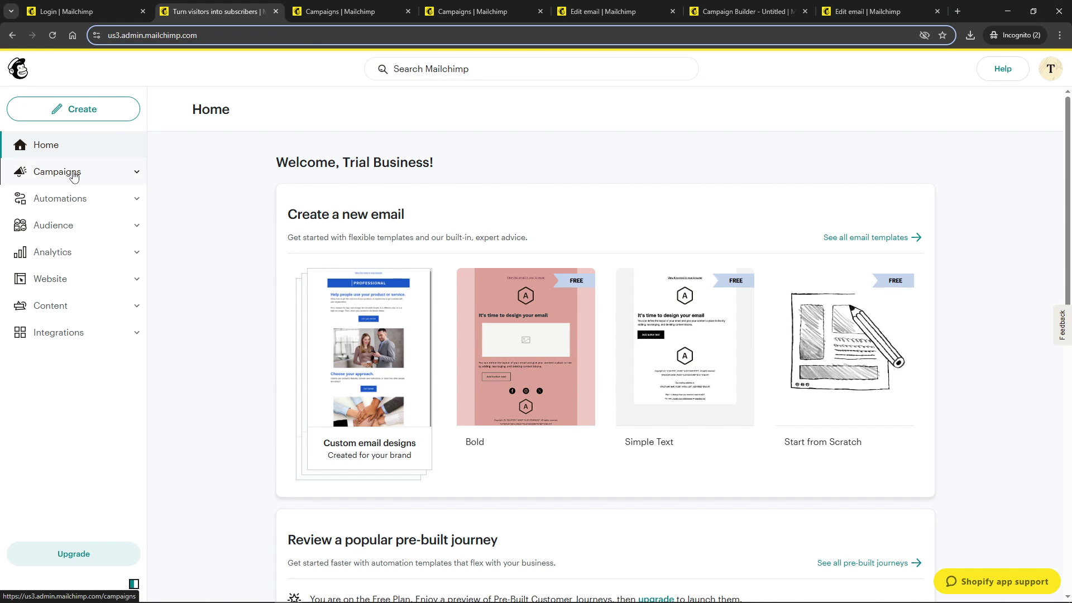
key("ctrl+Tab")
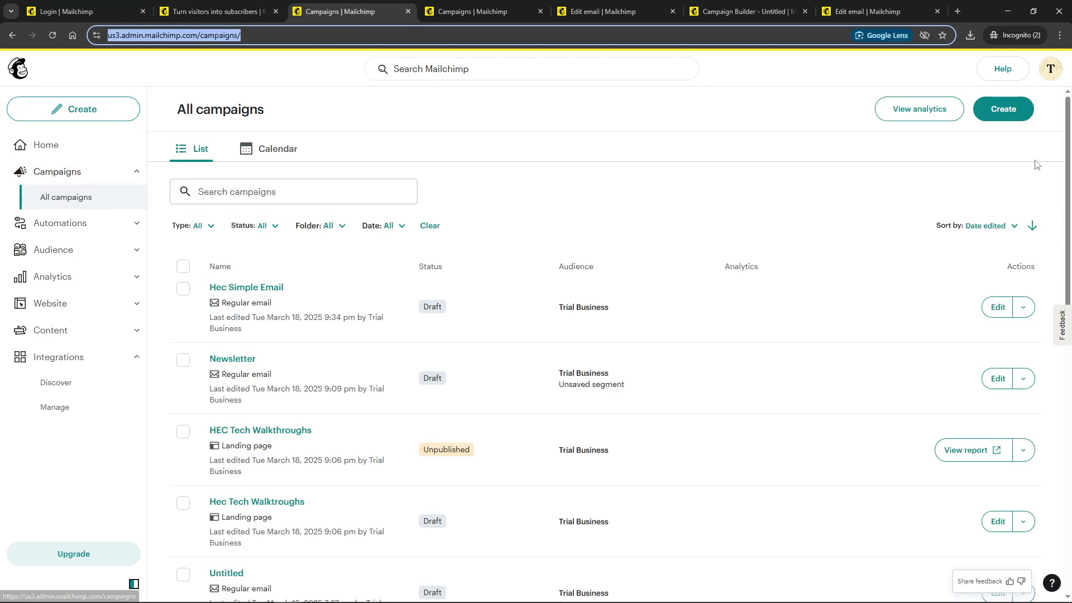
Create a new regular email campaign designed from a blank start.
left_click(1006, 109)
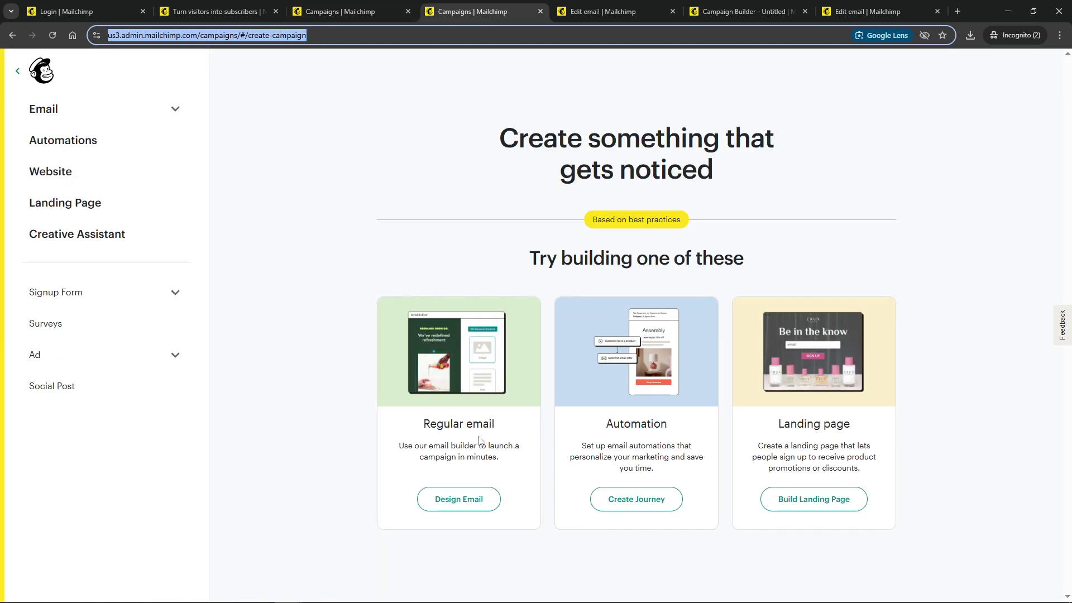
left_click(459, 499)
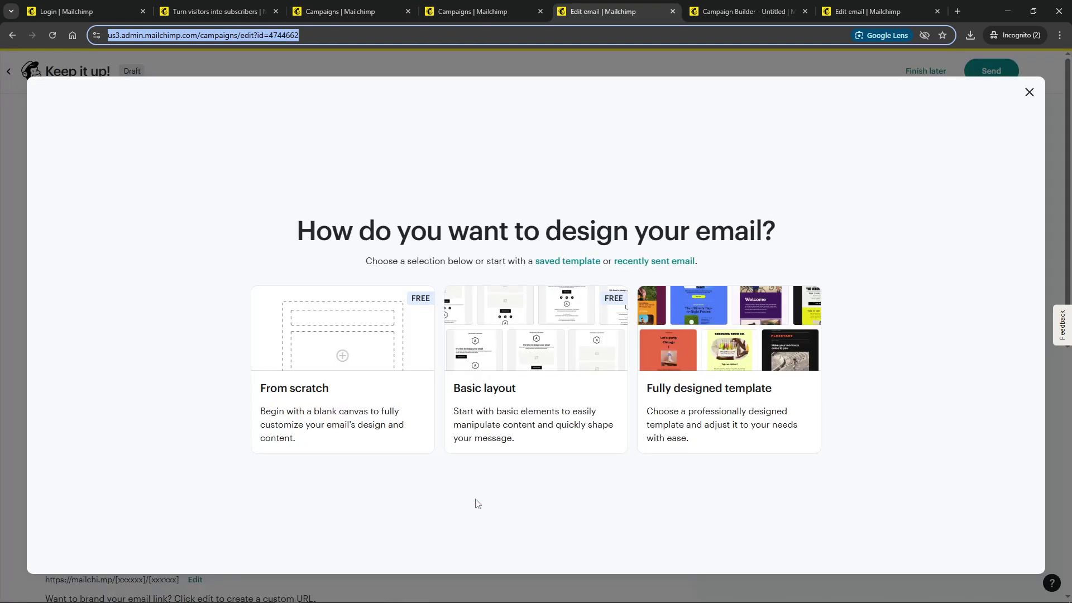
left_click(369, 424)
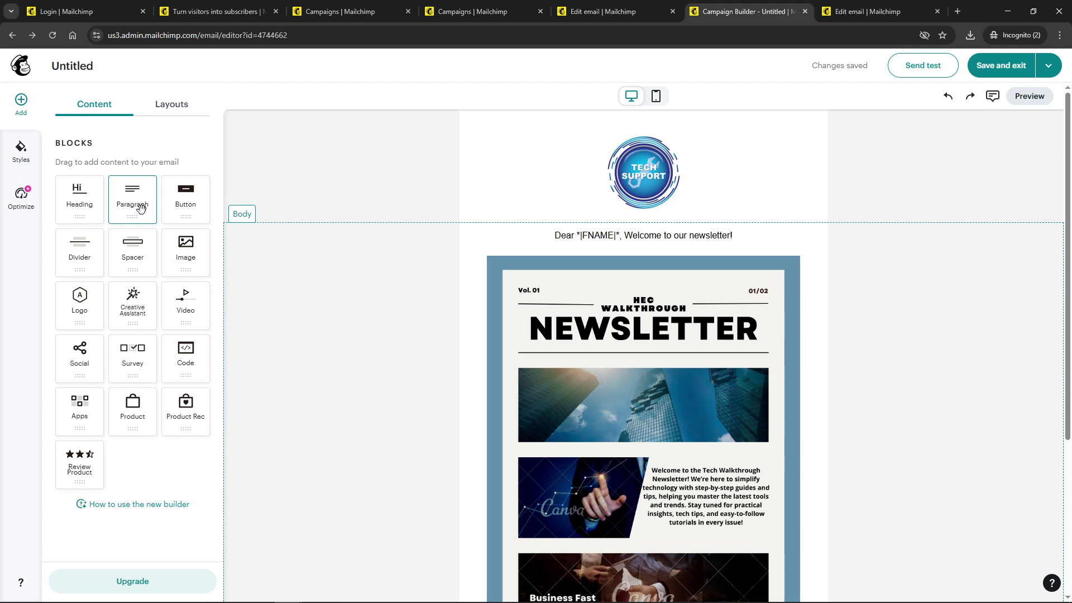
Add a Paragraph block above the greeting and start editing the 'Dear *|FNAME|*' line.
mouse_move(141, 209)
left_mouse_down()
mouse_move(561, 244)
mouse_move(136, 208)
left_mouse_up()
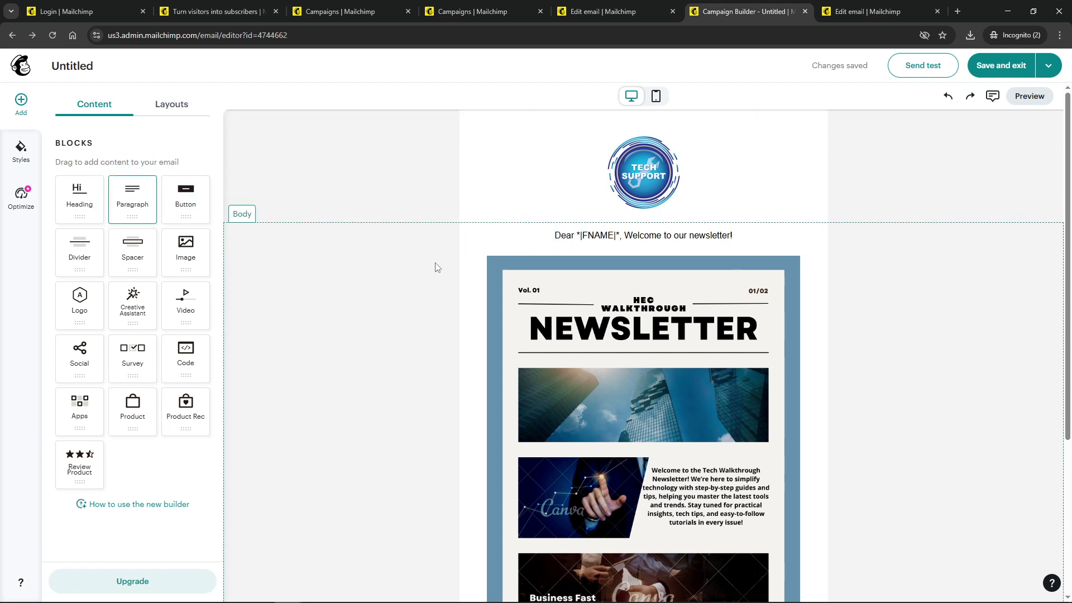
left_click(536, 239)
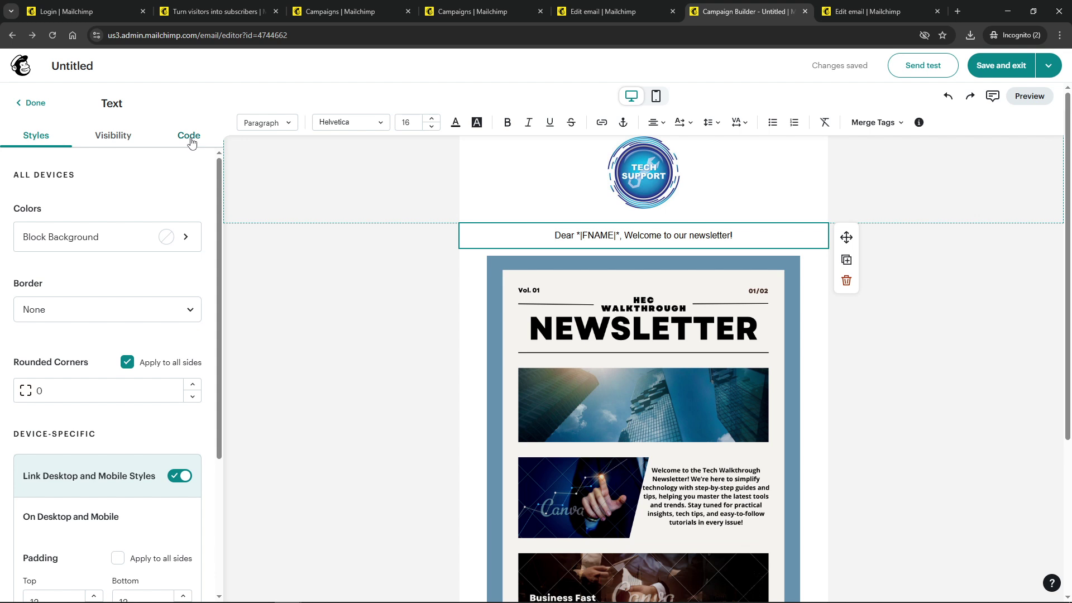
Show the greeting block's HTML source via the Code view.
left_click(189, 137)
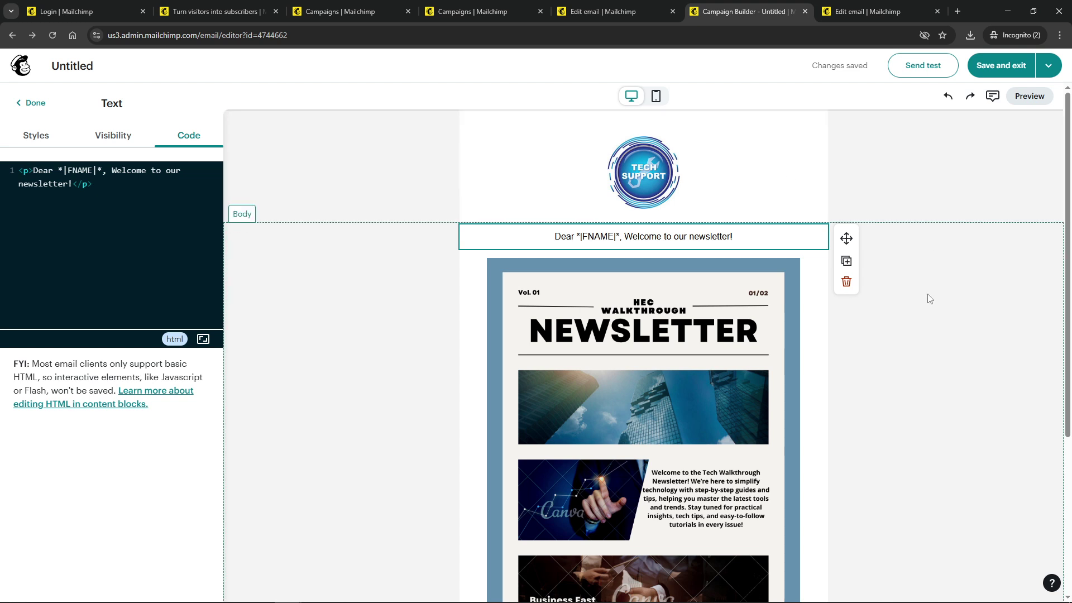
scroll(935, 314, "down", 2)
scroll(935, 314, "up", 2)
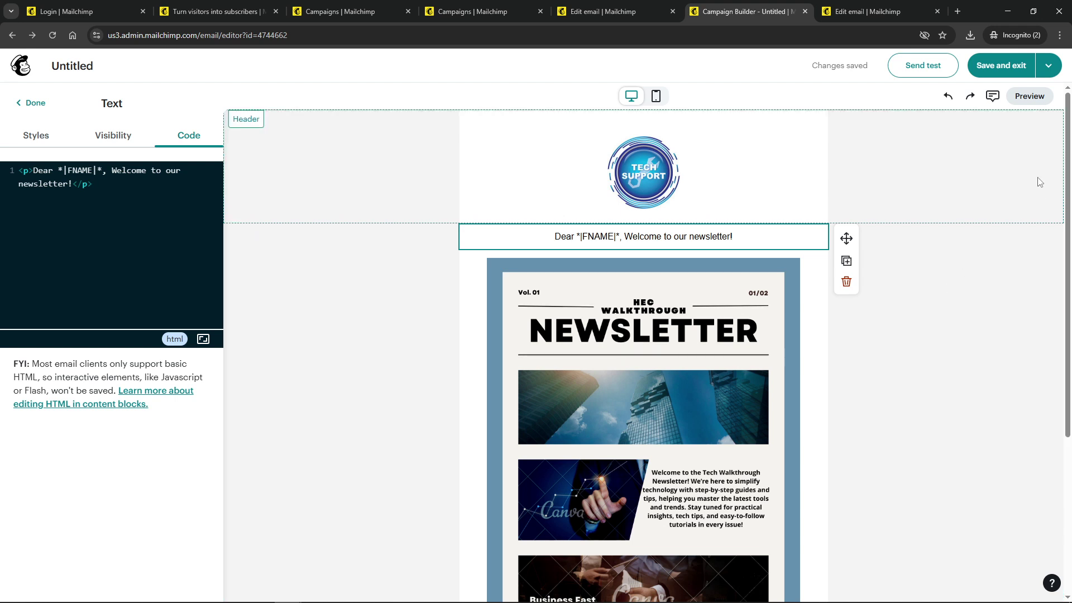
left_click(1027, 101)
left_click(1028, 97)
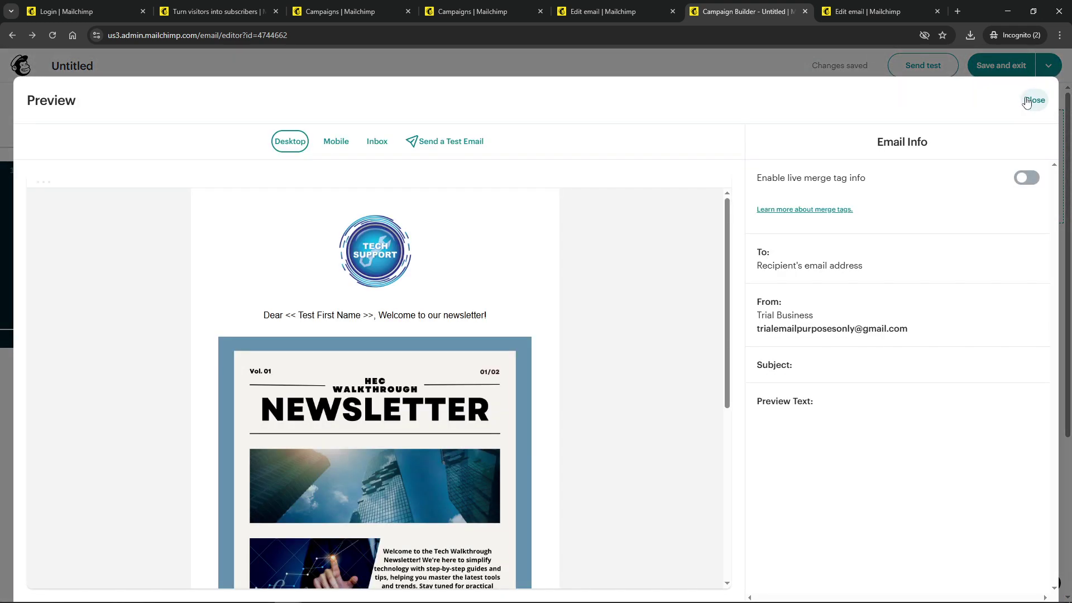
left_click(343, 145)
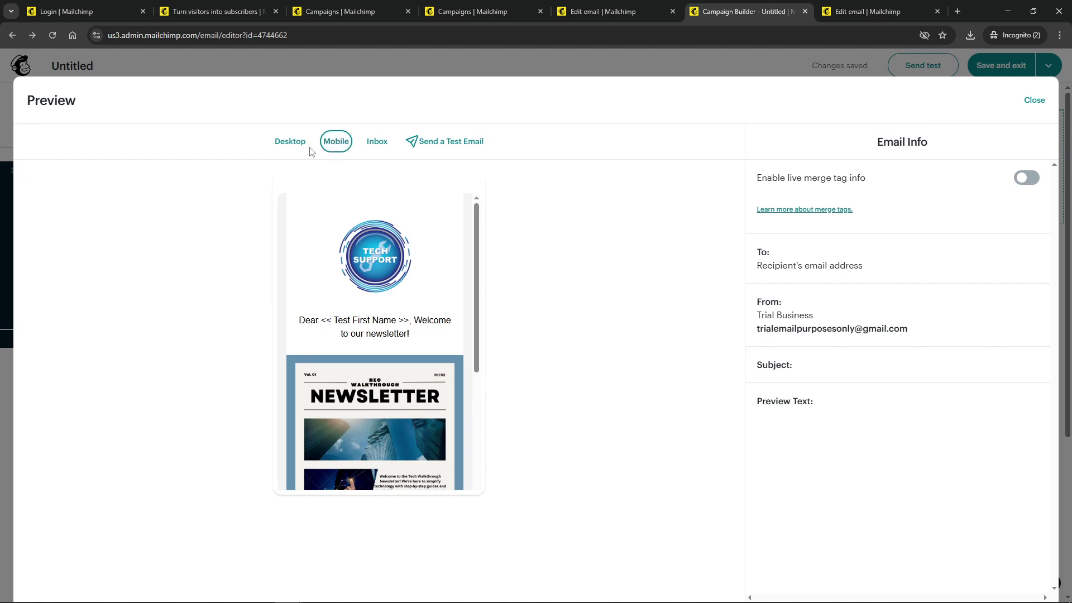
left_click(1032, 101)
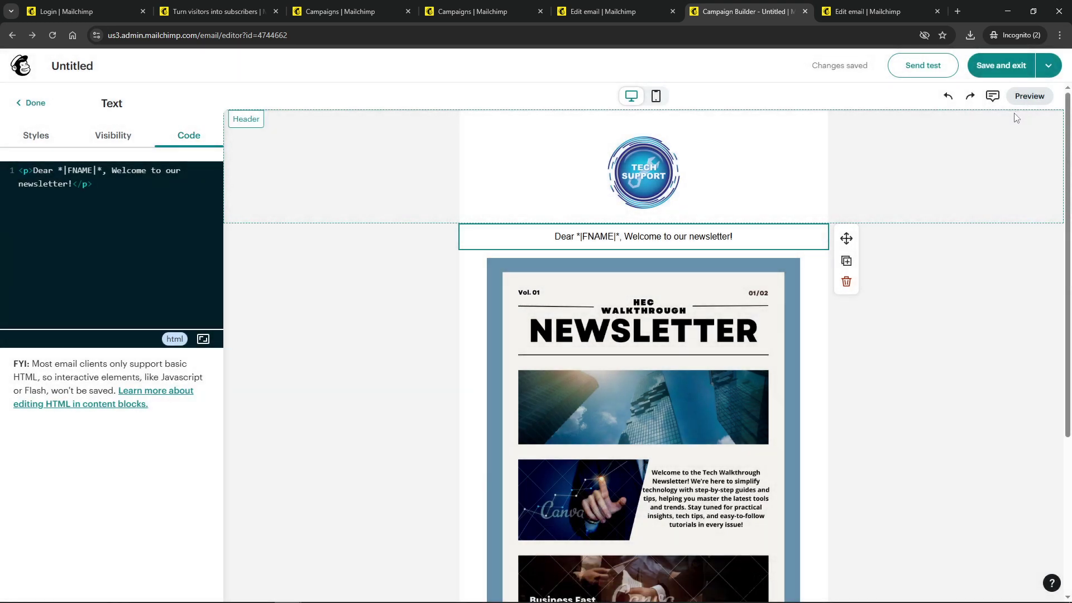
Switch to the campaign's 'You're almost finished!' review page.
key("ctrl+Tab")
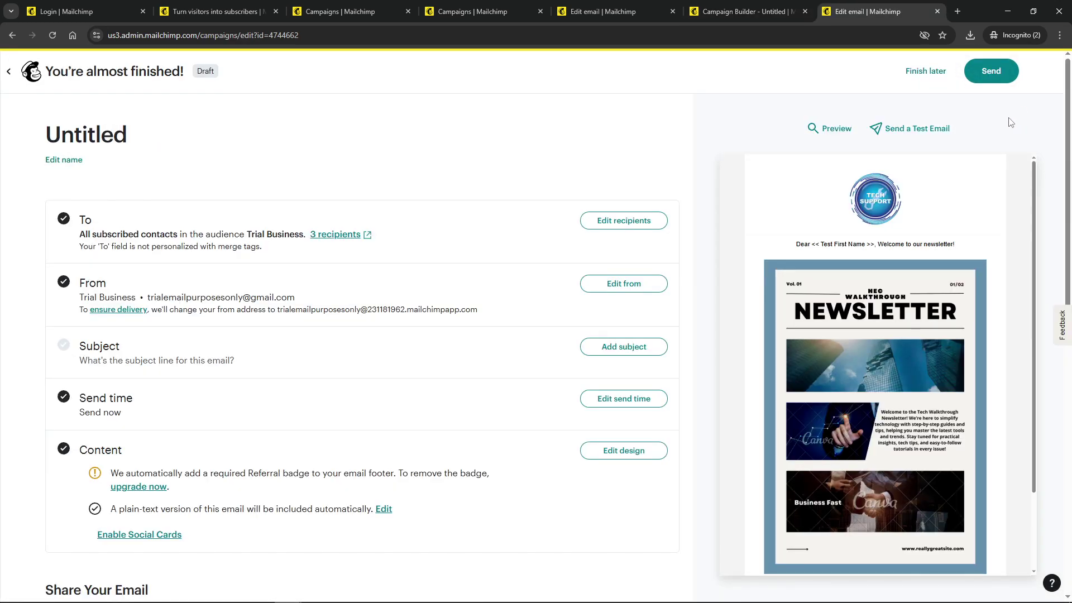